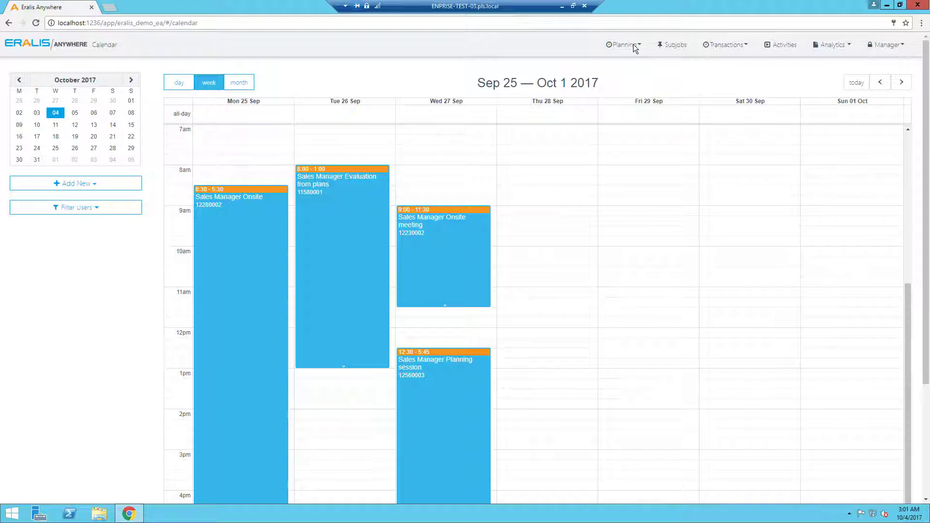
Open the Job Plan Board and remove the In Progress status from its search filter
{"action": "left_click", "coordinate": [633, 45]}
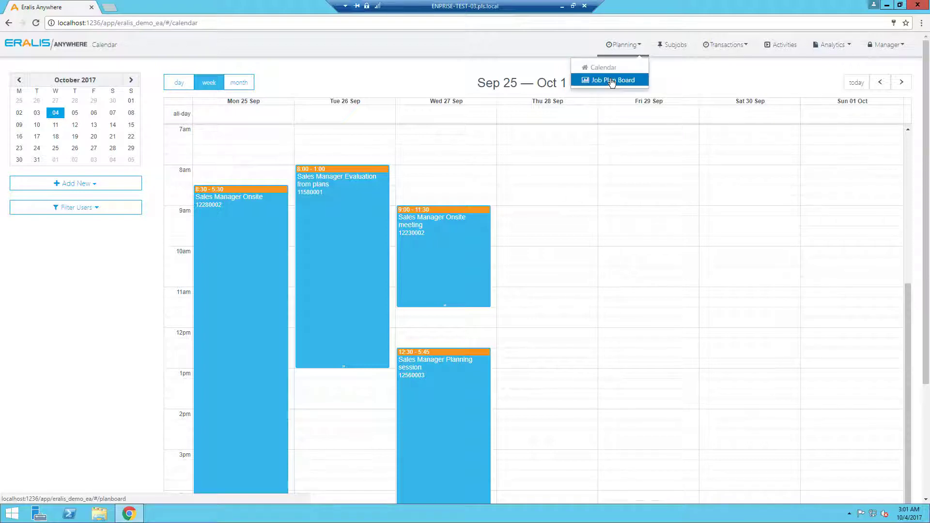
{"action": "left_click", "coordinate": [612, 81]}
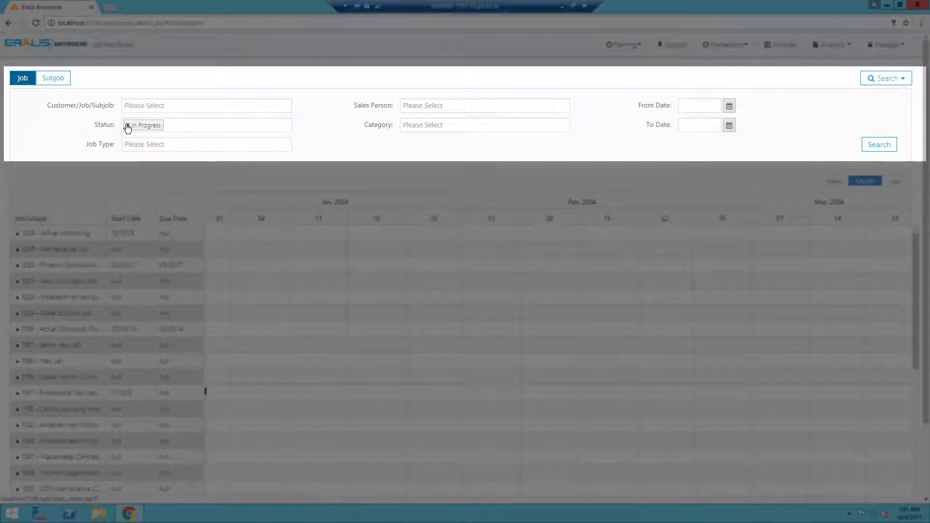
{"action": "left_click", "coordinate": [127, 126]}
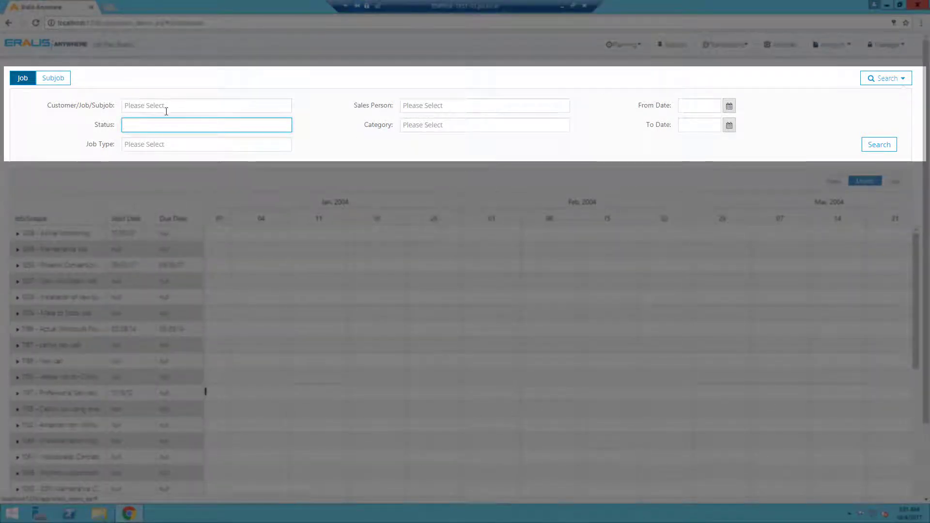
Search the plan board for the Phoenix Convention (1250) and Downtown Miami (1249) jobs and collapse the search filters
{"action": "left_click", "coordinate": [192, 108]}
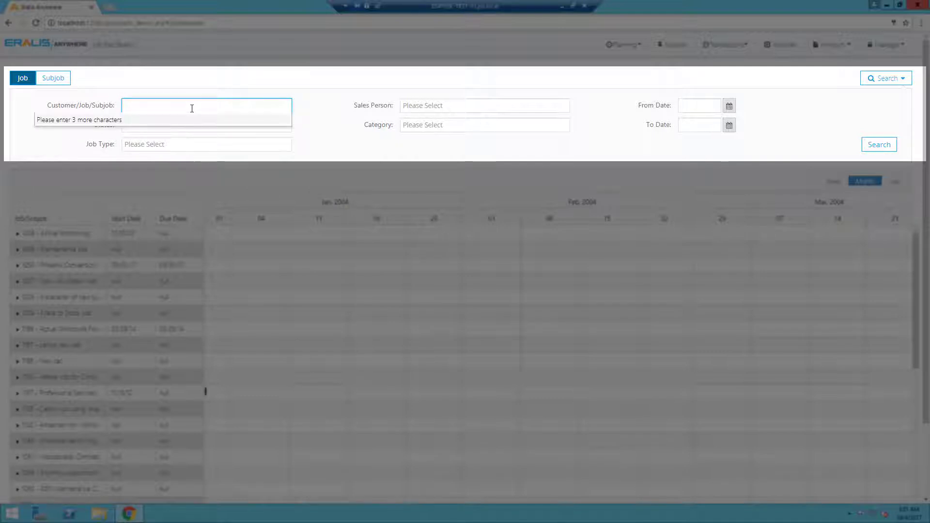
{"action": "type", "text": "phoe"}
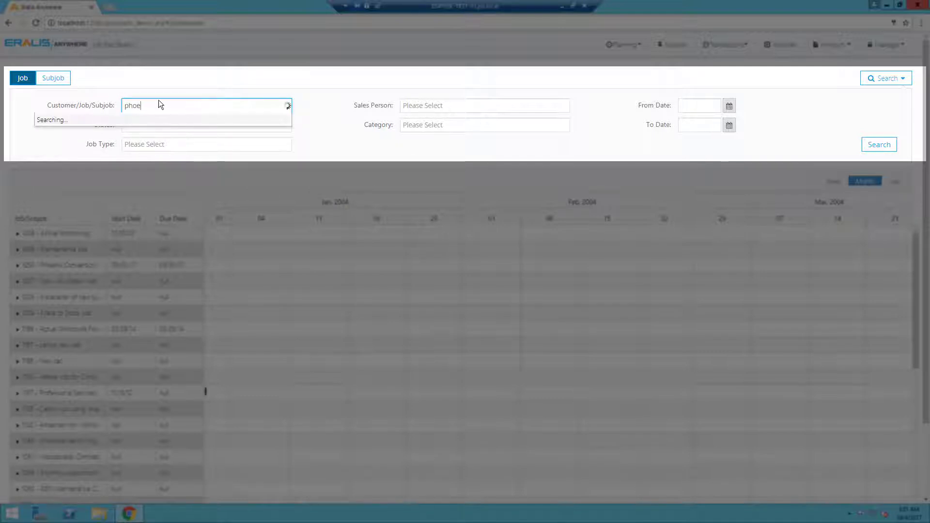
{"action": "left_click", "coordinate": [112, 125]}
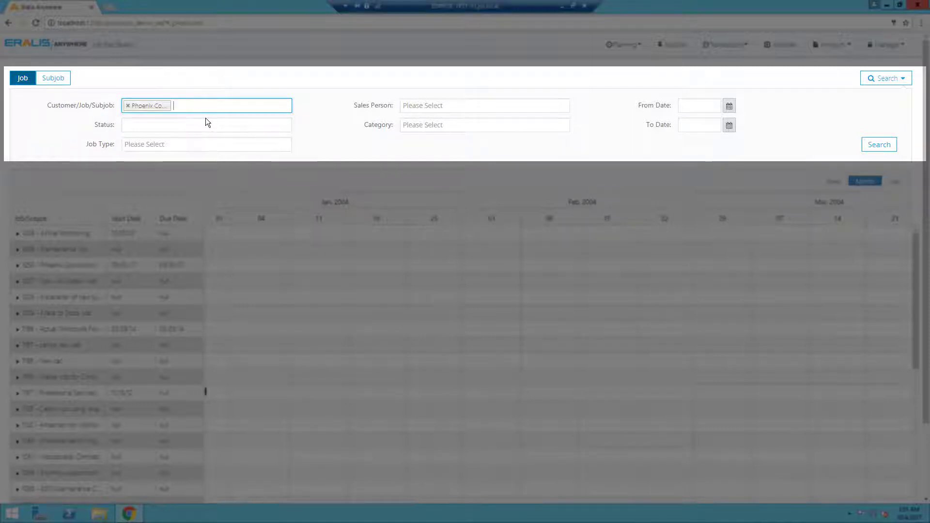
{"action": "type", "text": "miami"}
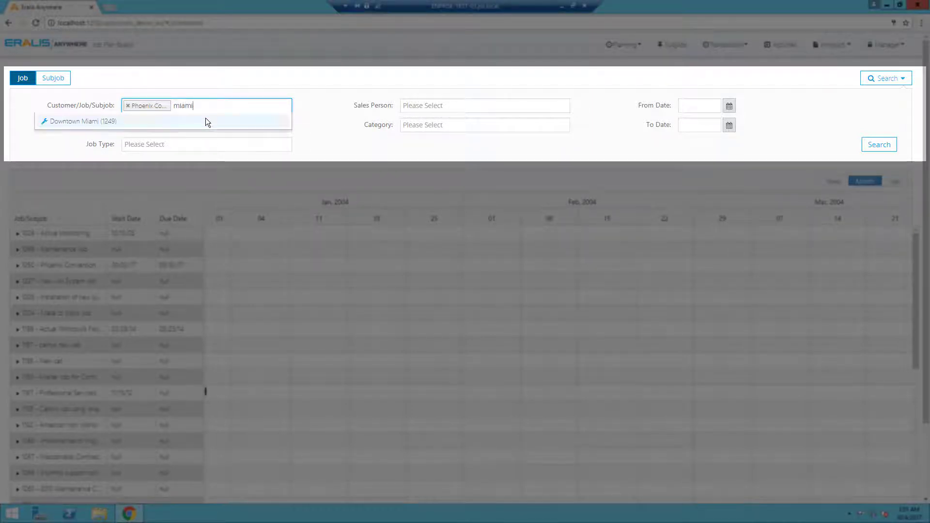
{"action": "left_click", "coordinate": [127, 125]}
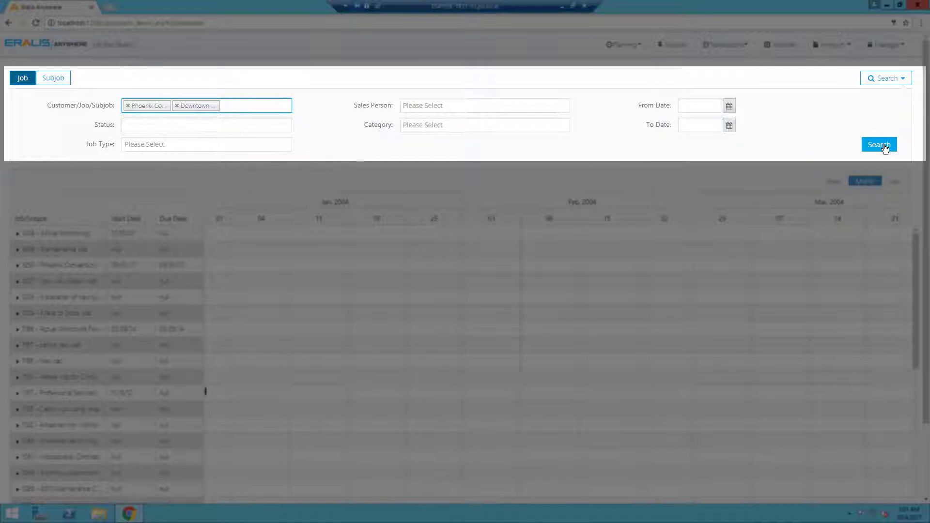
{"action": "left_click", "coordinate": [879, 145]}
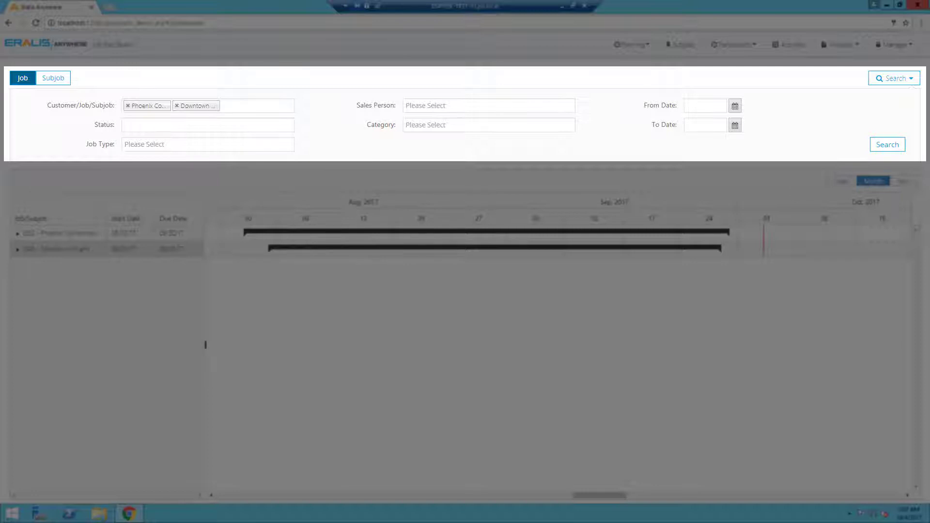
{"action": "left_click", "coordinate": [893, 146]}
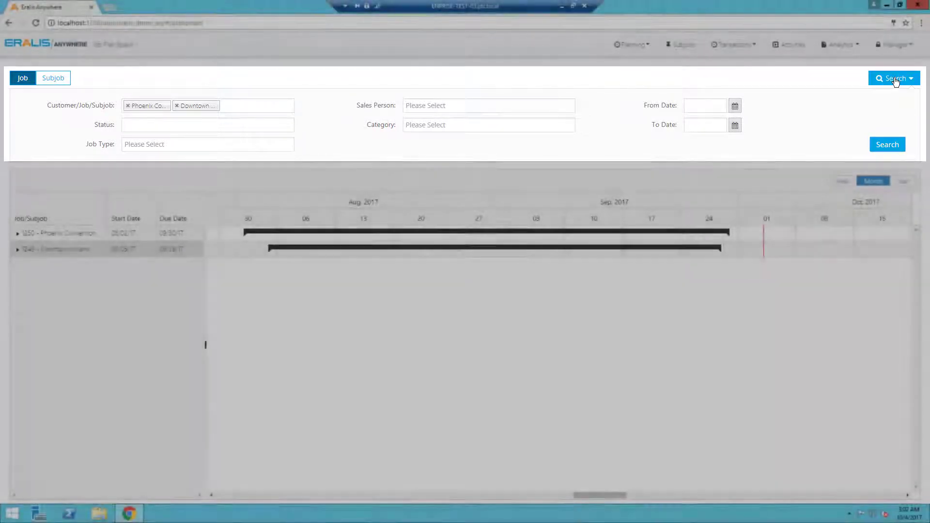
{"action": "left_click", "coordinate": [893, 78]}
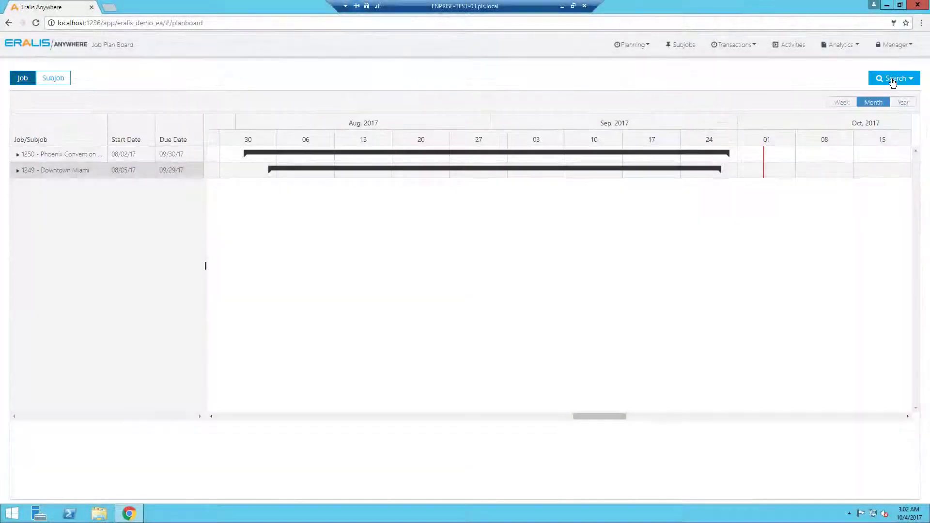
Expand both jobs, reschedule the Phoenix job's Materials subjob to 08/01/17 through 08/26/17 on the timeline, and open its details
{"action": "left_click", "coordinate": [18, 155]}
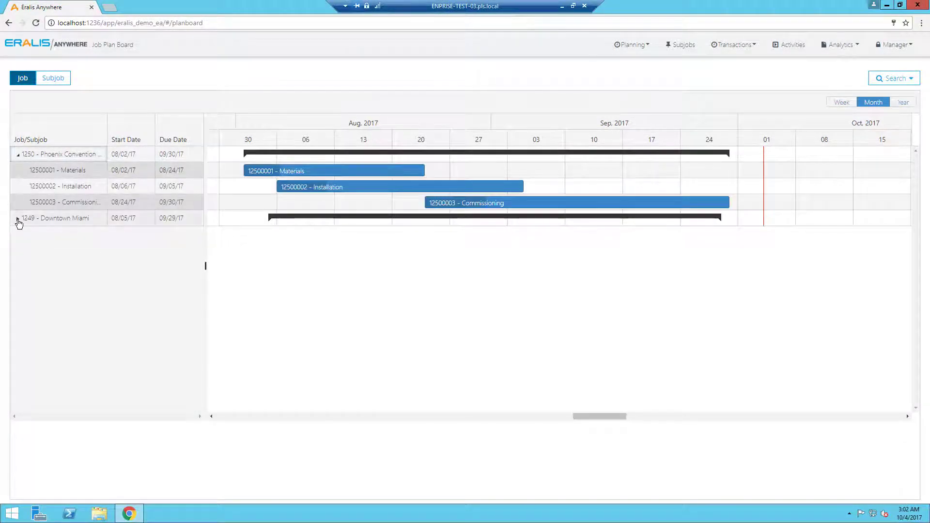
{"action": "left_click", "coordinate": [18, 220]}
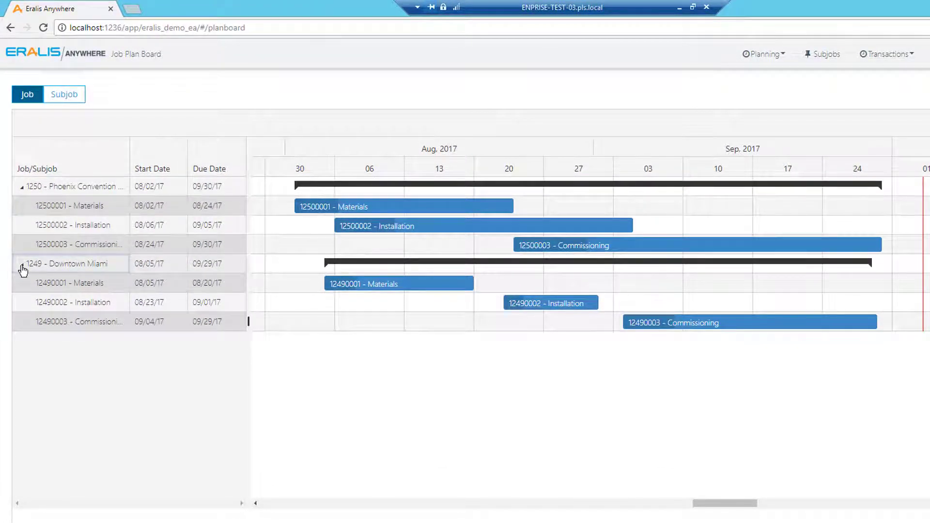
{"action": "mouse_move", "coordinate": [370, 208]}
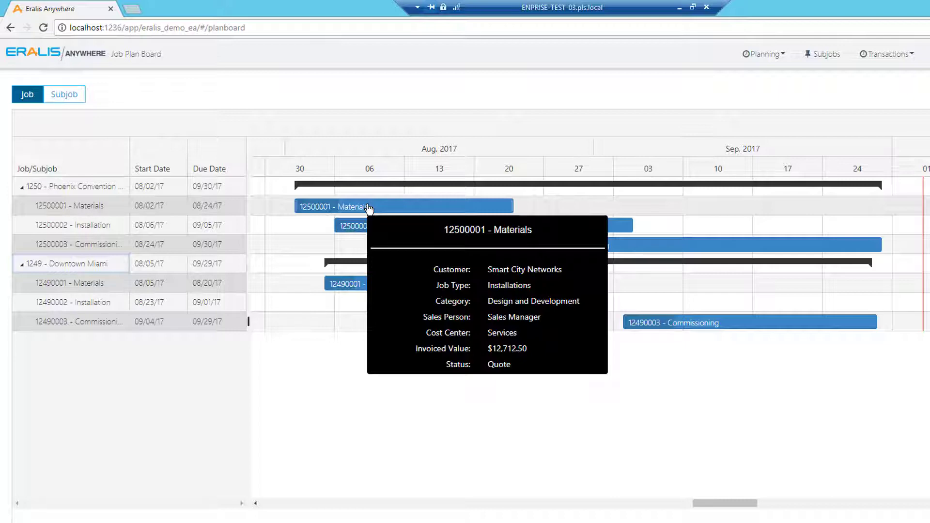
{"action": "left_click_drag", "start_coordinate": [369, 208], "coordinate": [379, 209]}
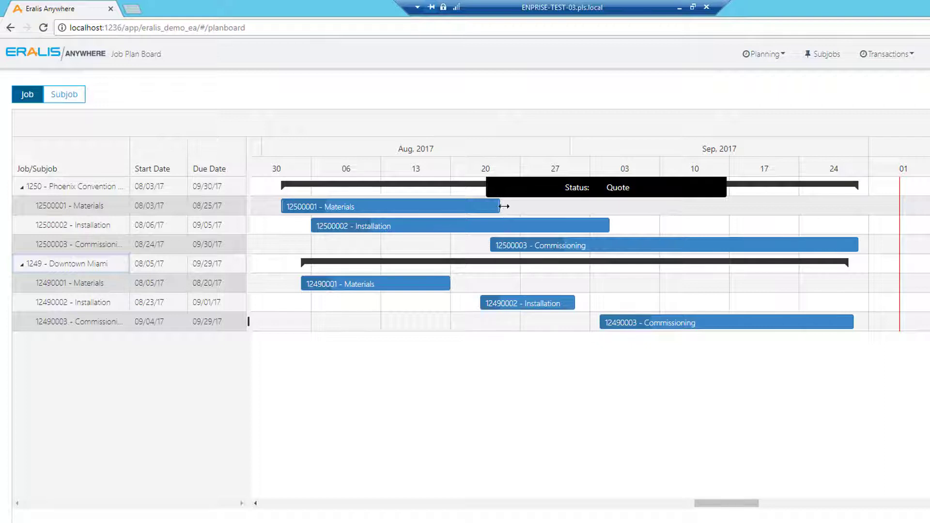
{"action": "left_click_drag", "start_coordinate": [504, 206], "coordinate": [535, 206]}
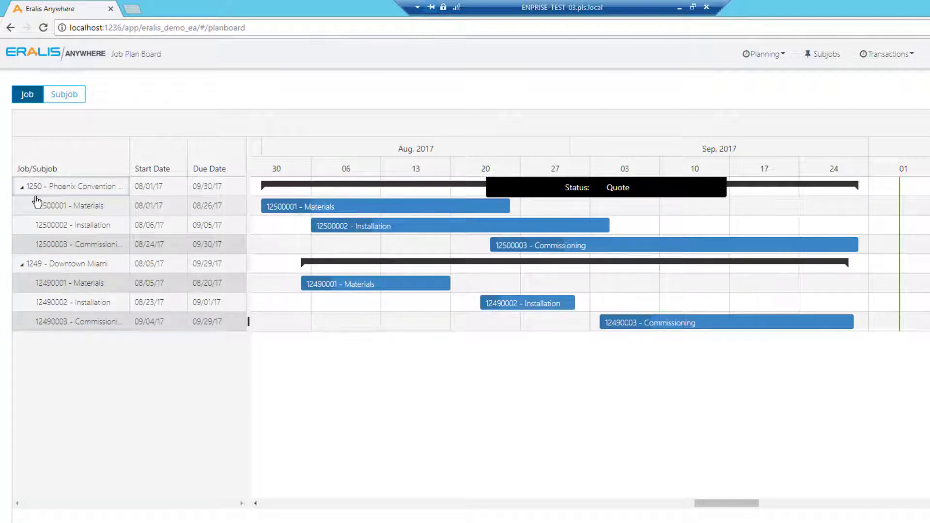
{"action": "double_click", "coordinate": [425, 209]}
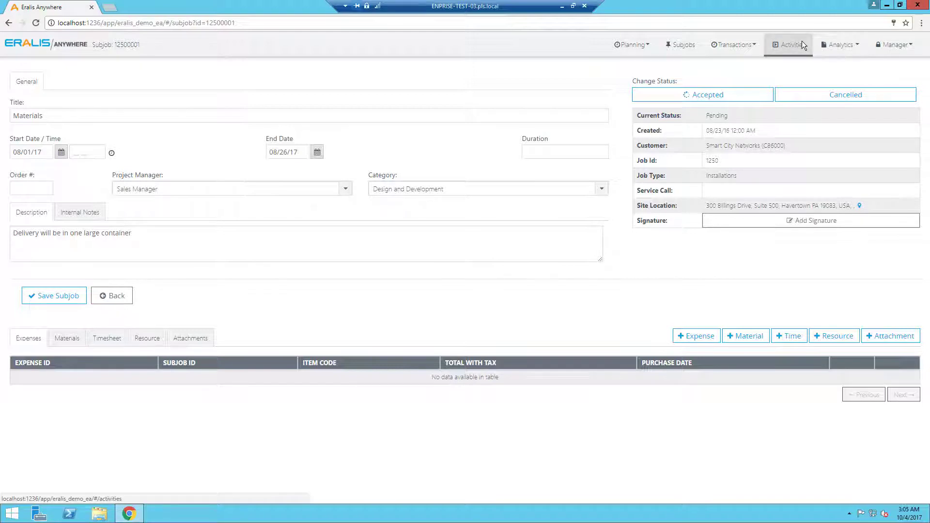
Open the analytics dashboards and view the 04 - Job WIP dashboard
{"action": "left_click", "coordinate": [847, 49]}
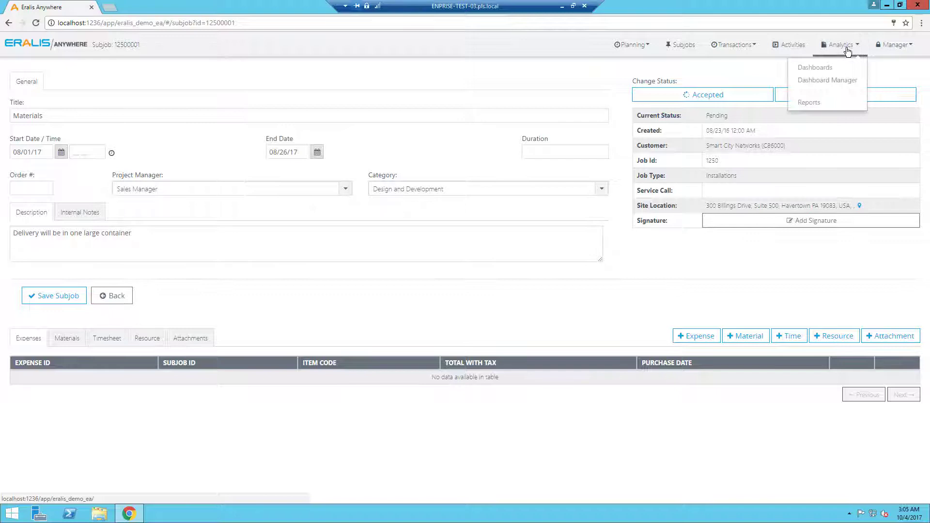
{"action": "left_click", "coordinate": [823, 67]}
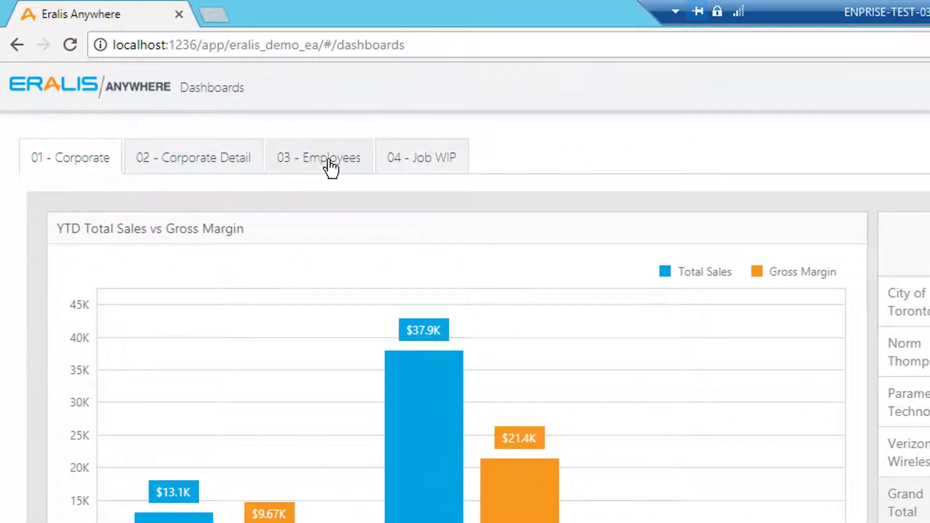
{"action": "left_click", "coordinate": [420, 169]}
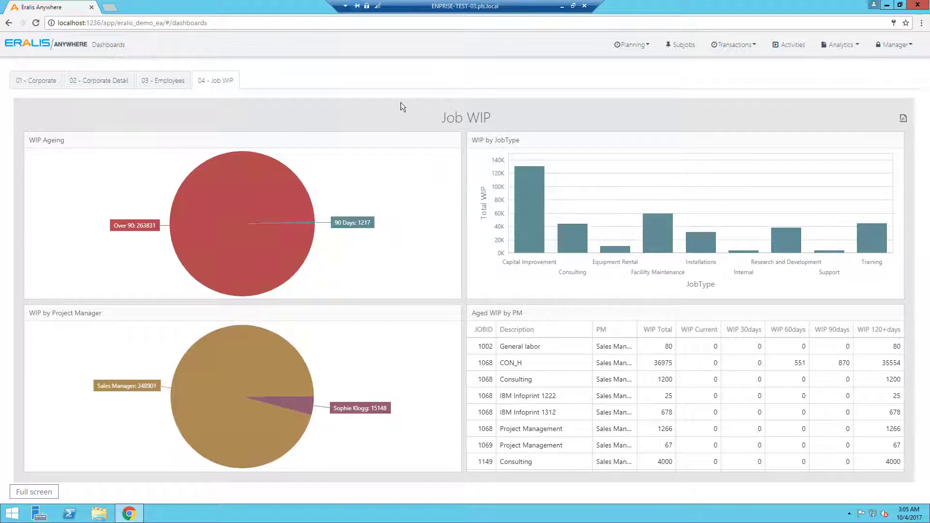
Create a new dashboard in the Dashboard Manager named 05 - Project Managers with the description Project Managers
{"action": "left_click", "coordinate": [843, 50]}
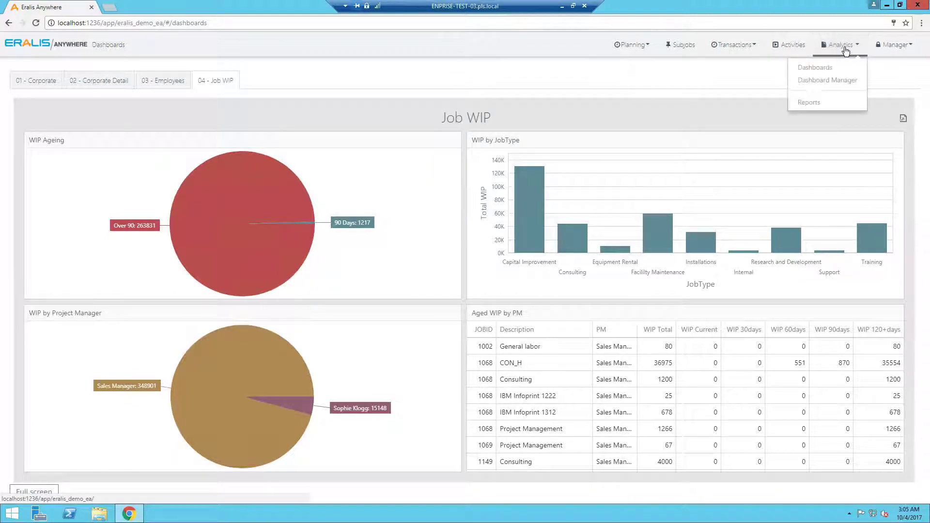
{"action": "left_click", "coordinate": [828, 80]}
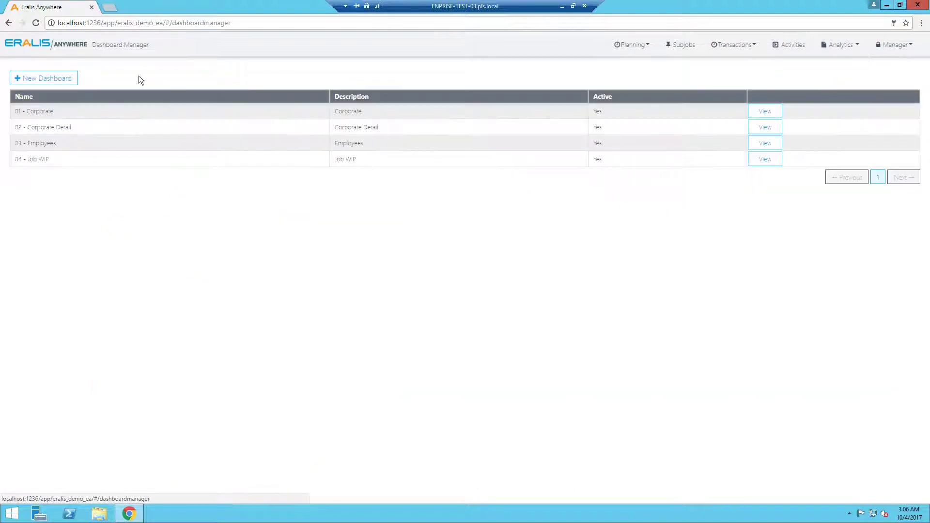
{"action": "left_click", "coordinate": [41, 79]}
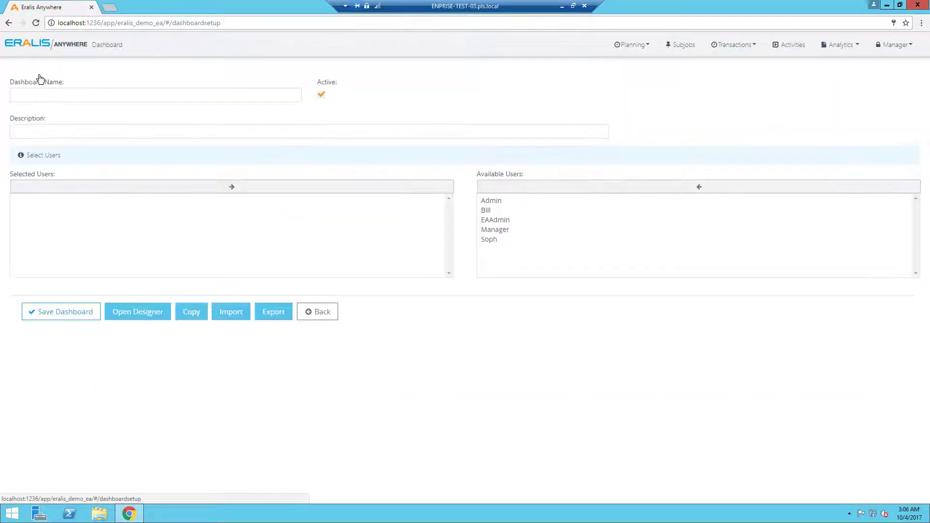
{"action": "left_click", "coordinate": [38, 92]}
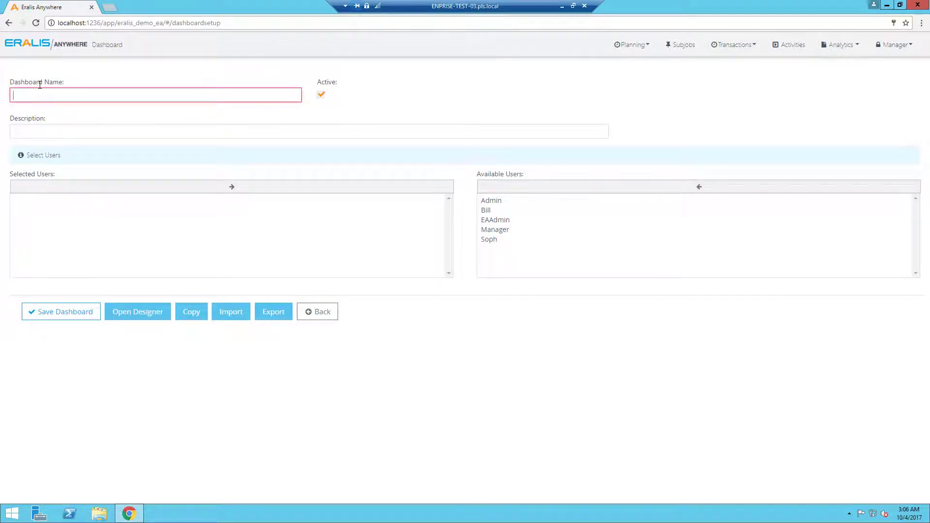
{"action": "type", "text": "05 - Proje"}
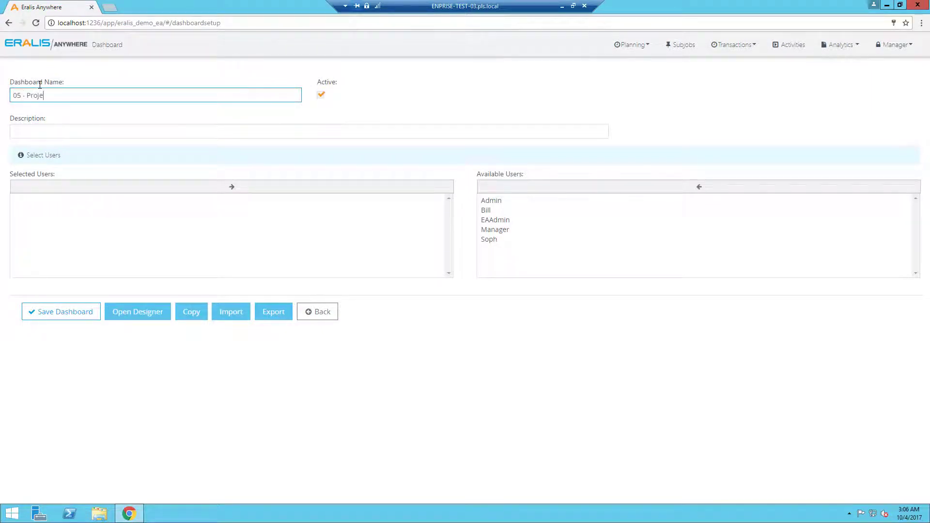
{"action": "type", "text": "ct Managers"}
{"action": "key", "text": "Tab"}
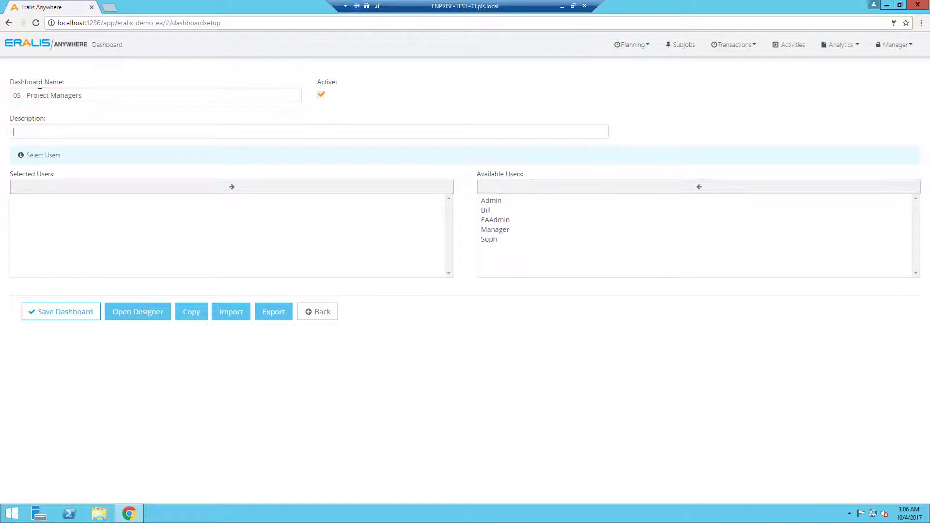
{"action": "type", "text": "Project Manager"}
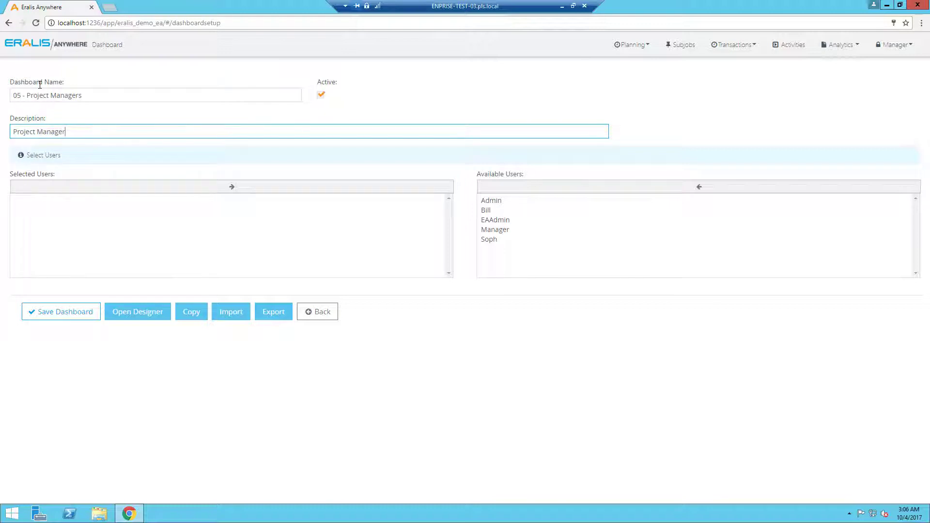
{"action": "type", "text": "s"}
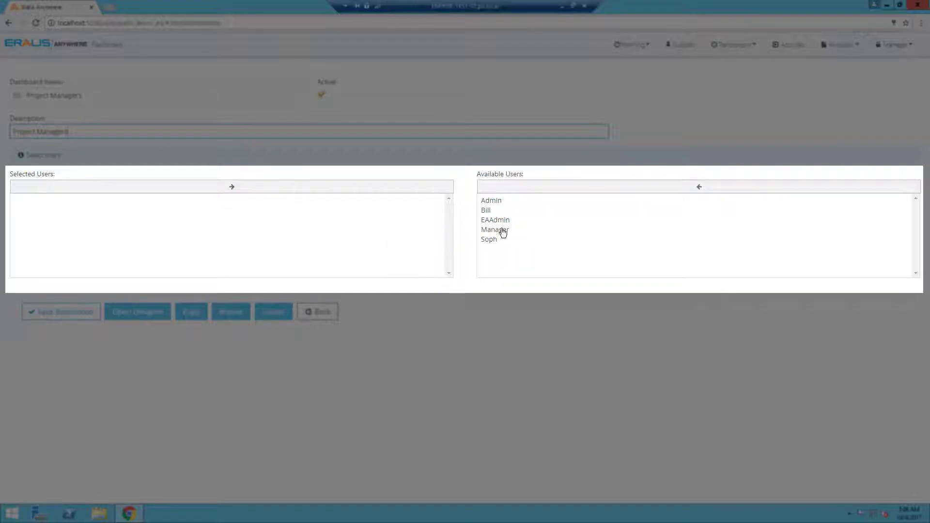
Assign the Manager user and the last listed available user to the new dashboard and save it
{"action": "left_click", "coordinate": [503, 232]}
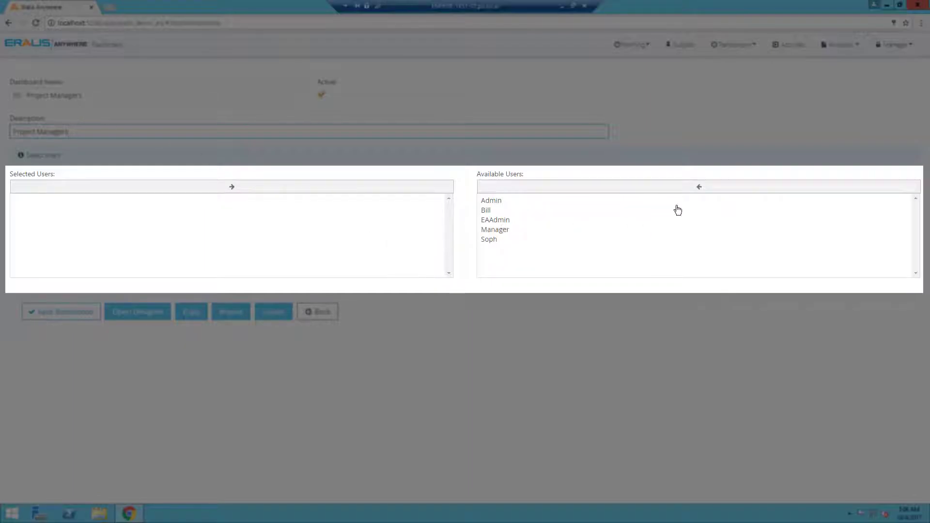
{"action": "left_click", "coordinate": [699, 187]}
{"action": "left_click", "coordinate": [491, 230]}
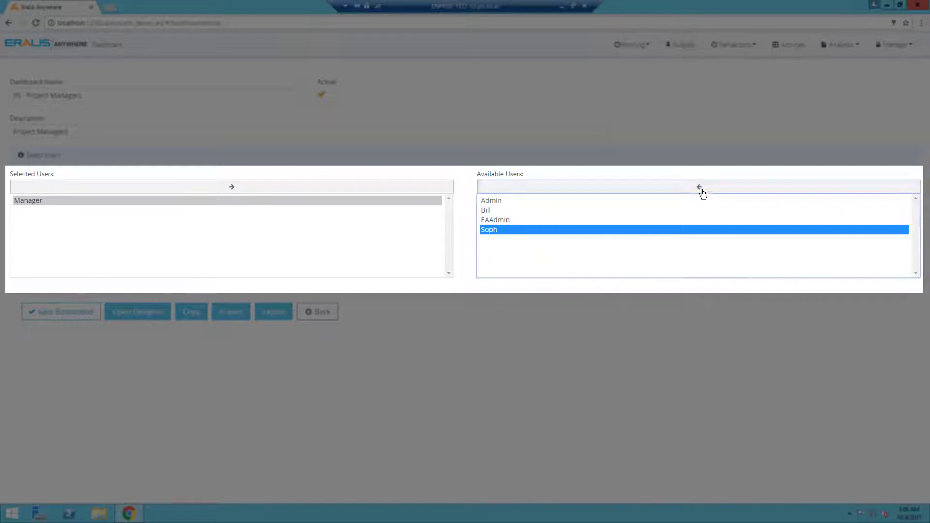
{"action": "left_click", "coordinate": [702, 189]}
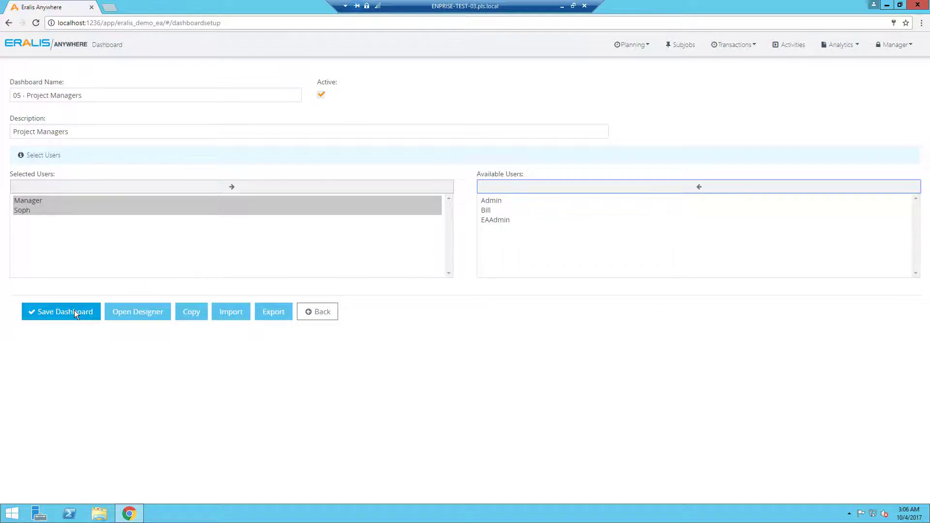
{"action": "left_click", "coordinate": [74, 310]}
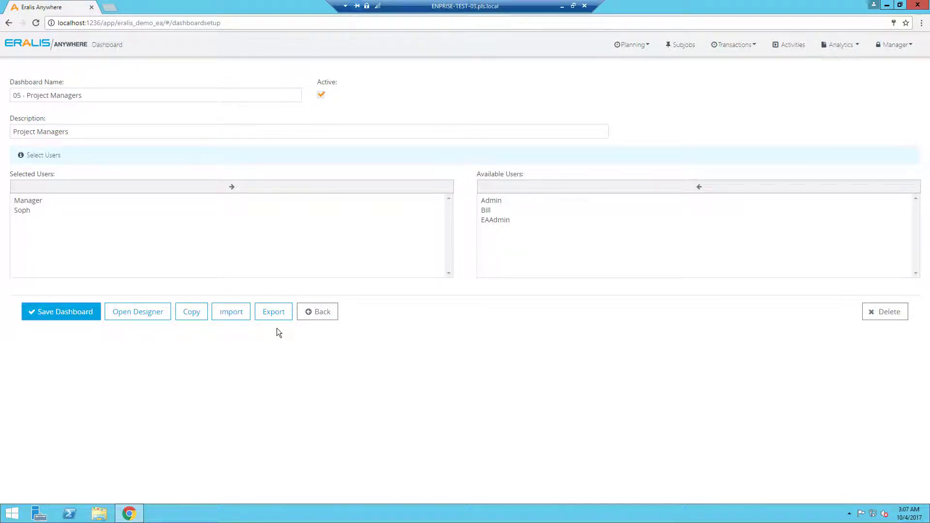
Start importing a dashboard definition and browse to Program Files (x86) > Eralis Software > Anywhere > Anywhere > App_Data > Dashboards on the C: drive
{"action": "left_click", "coordinate": [232, 313]}
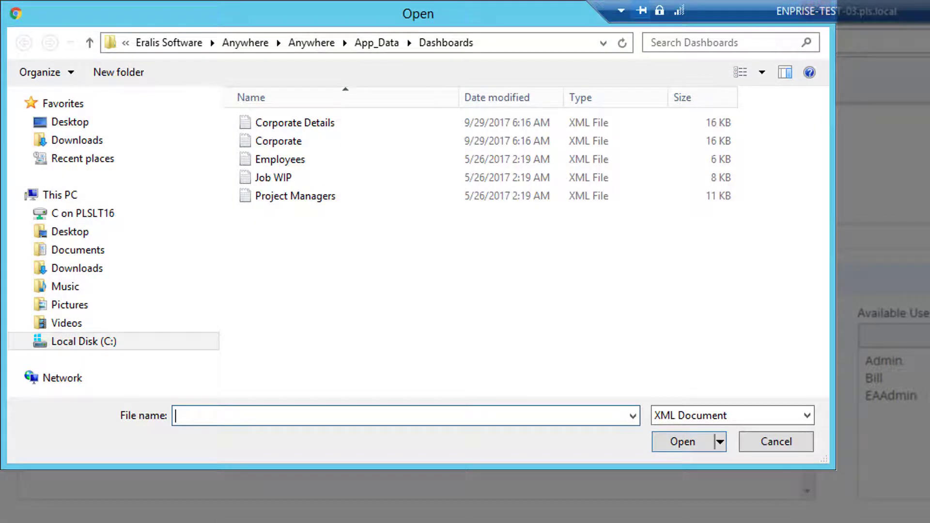
{"action": "left_click", "coordinate": [27, 341]}
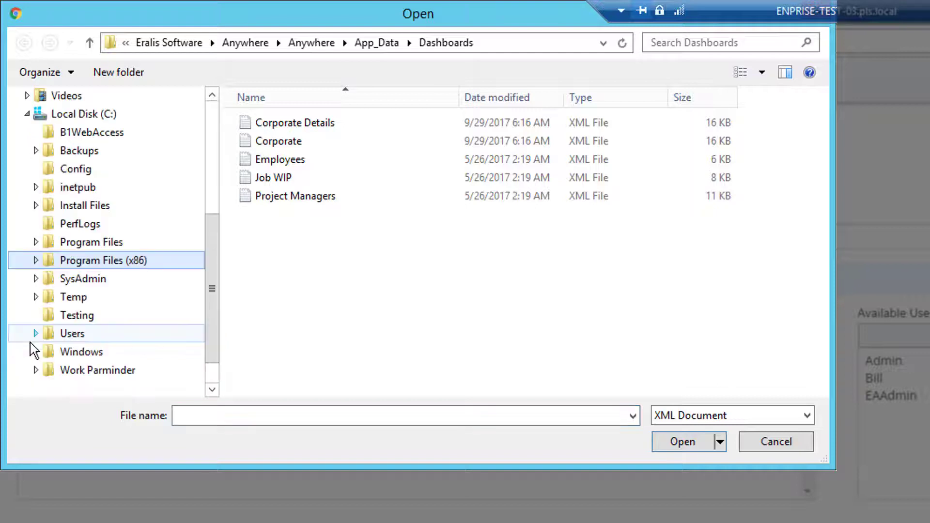
{"action": "left_click", "coordinate": [38, 260]}
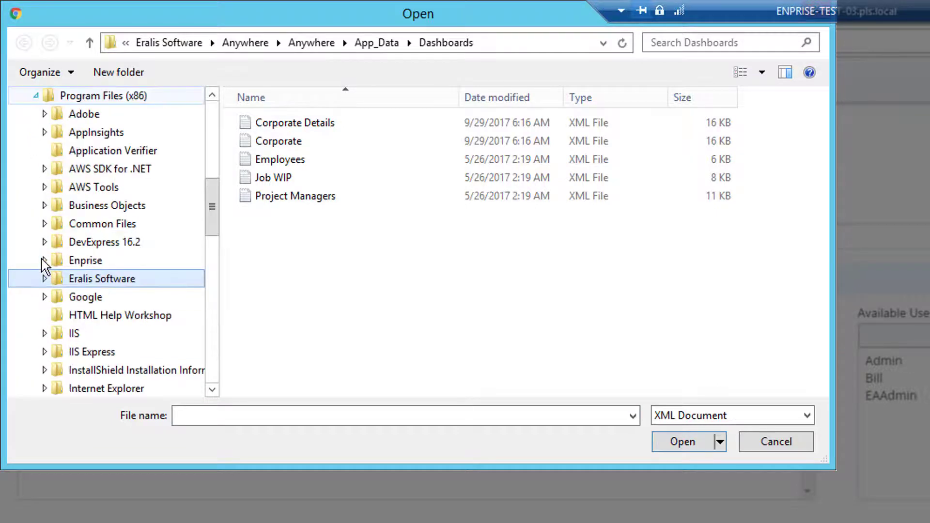
{"action": "left_click", "coordinate": [44, 279]}
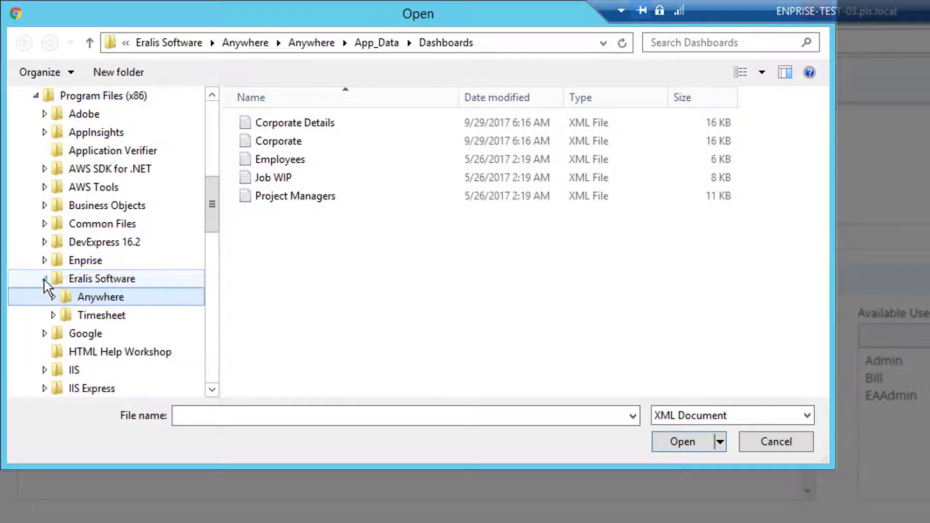
{"action": "left_click", "coordinate": [54, 298]}
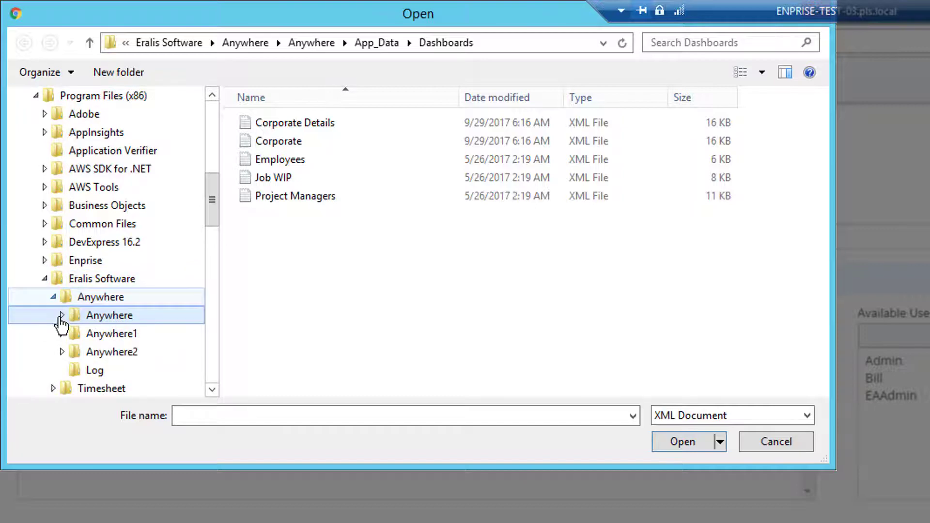
{"action": "left_click", "coordinate": [62, 316]}
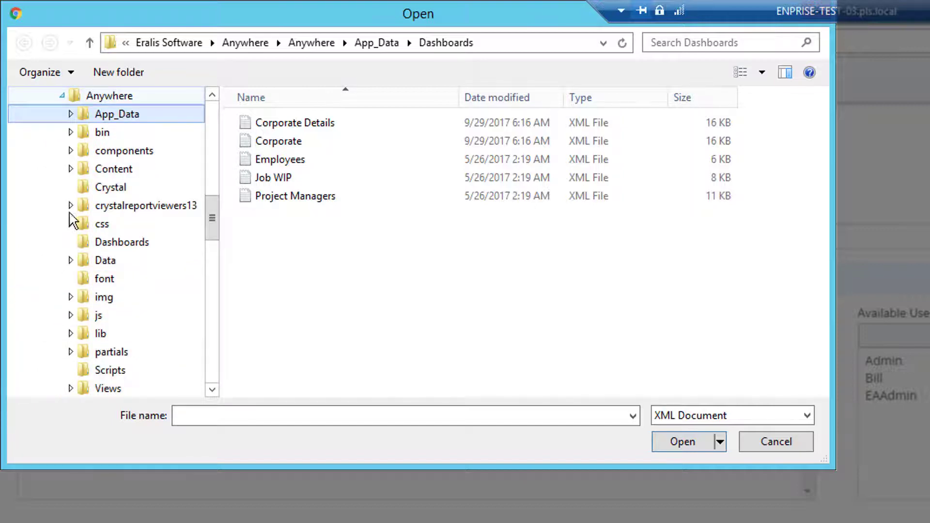
{"action": "left_click", "coordinate": [72, 114]}
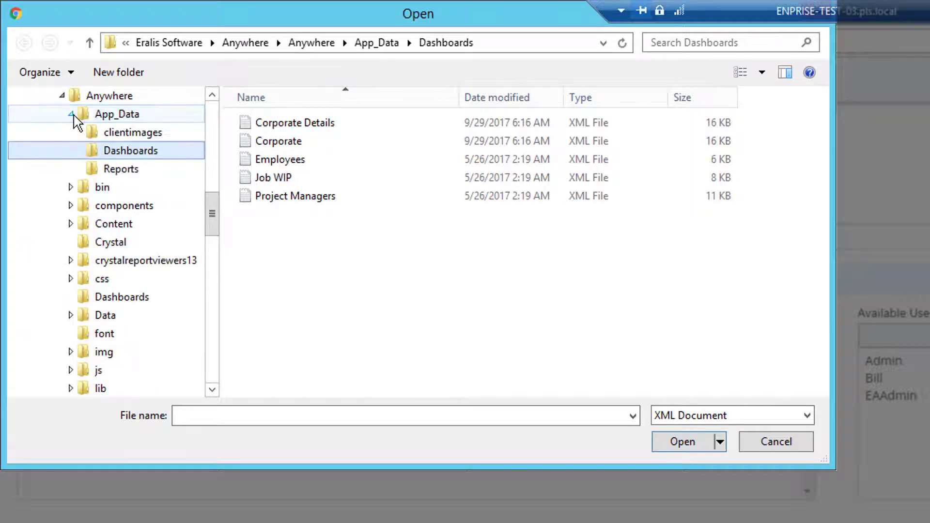
{"action": "left_click", "coordinate": [138, 156]}
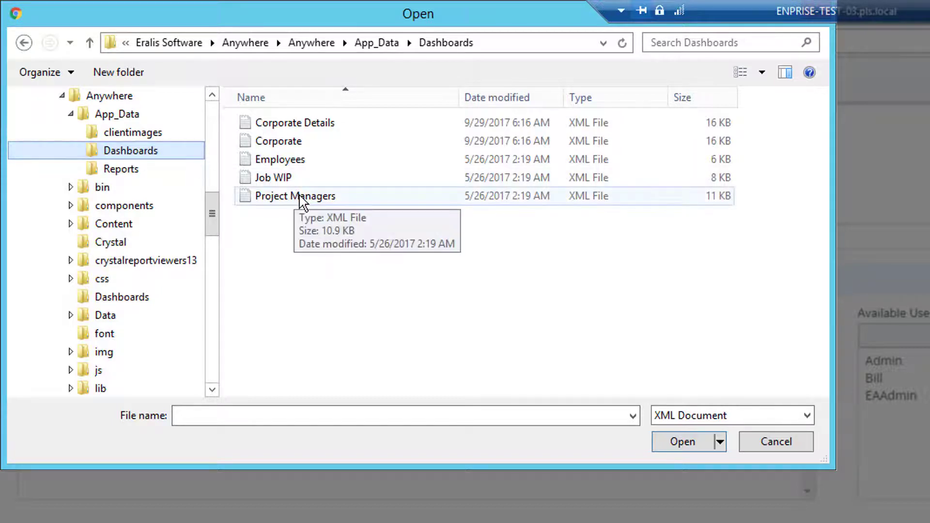
Import the Project Managers XML file into the 05 - Project Managers dashboard and save the dashboard
{"action": "left_click", "coordinate": [396, 251]}
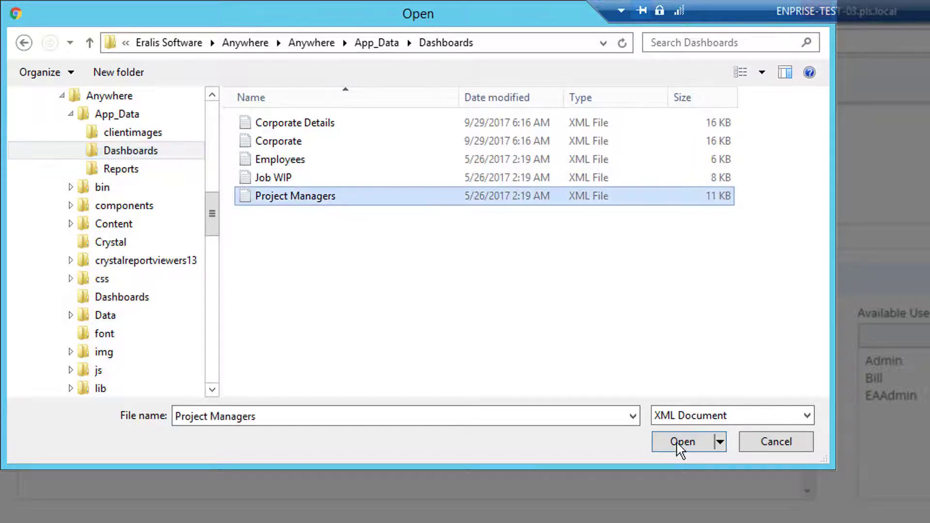
{"action": "left_click", "coordinate": [683, 442]}
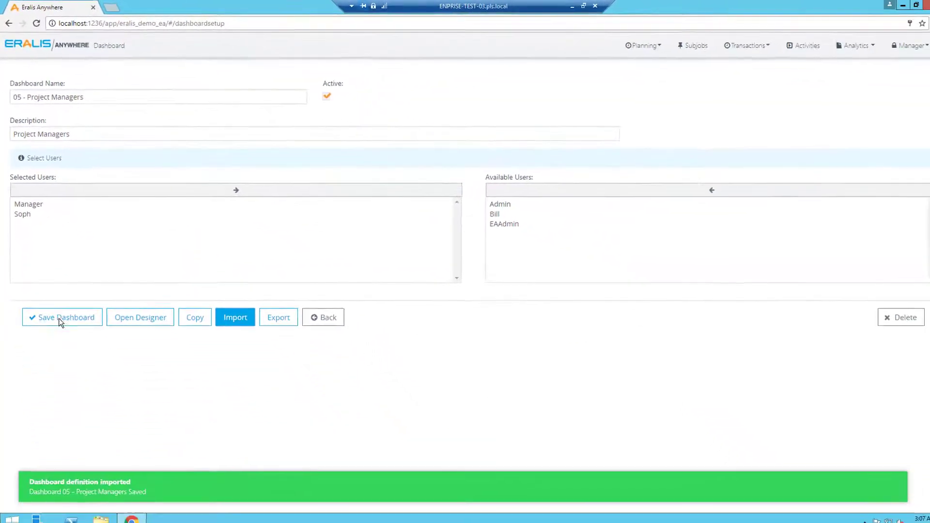
{"action": "left_click", "coordinate": [70, 314]}
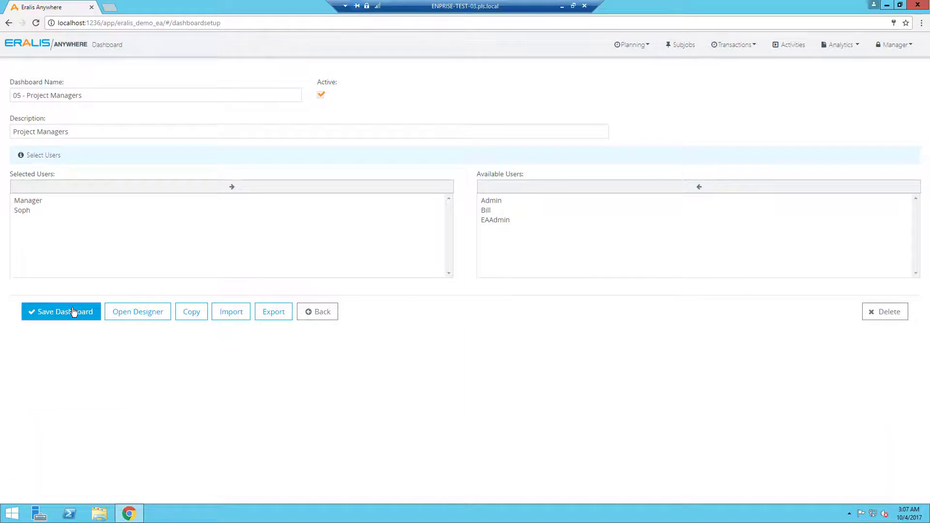
View the 05 - Project Managers dashboard and the 02 - Corporate Detail dashboard
{"action": "left_click", "coordinate": [837, 45]}
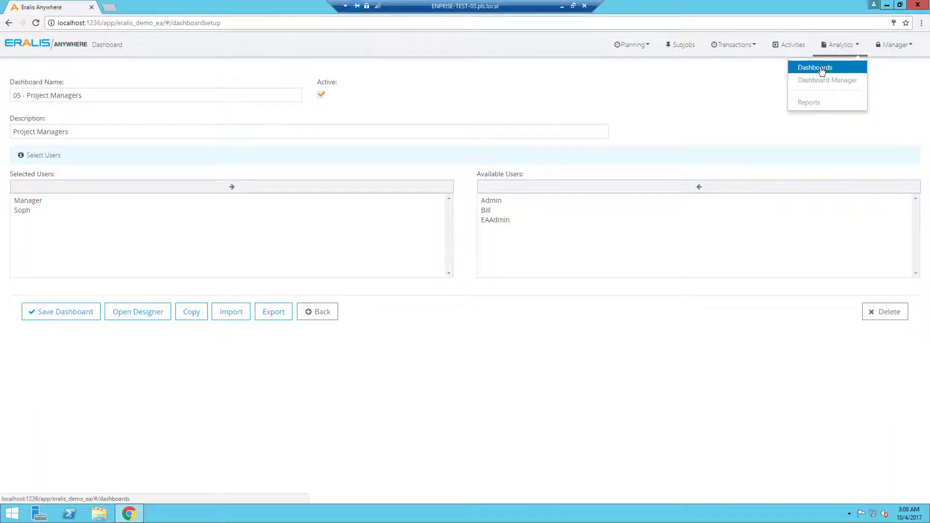
{"action": "left_click", "coordinate": [822, 71]}
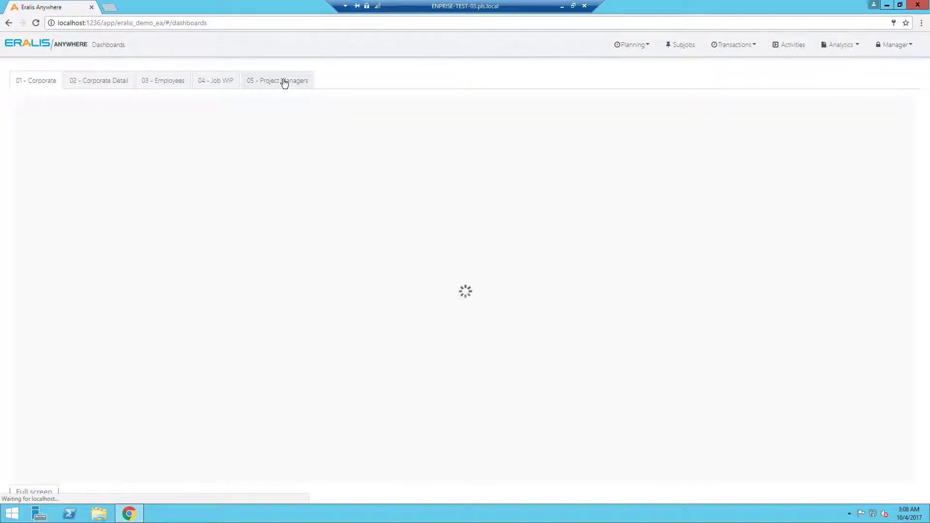
{"action": "left_click", "coordinate": [284, 82]}
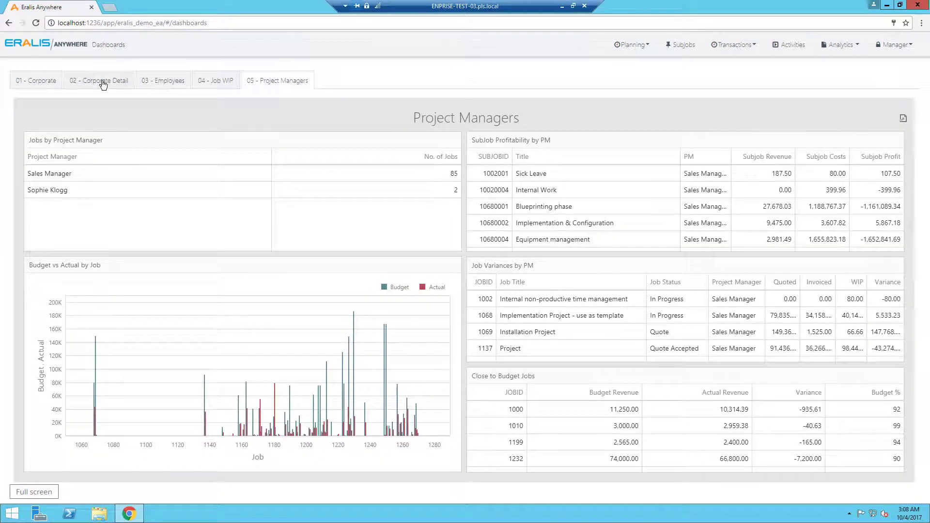
{"action": "left_click", "coordinate": [104, 83]}
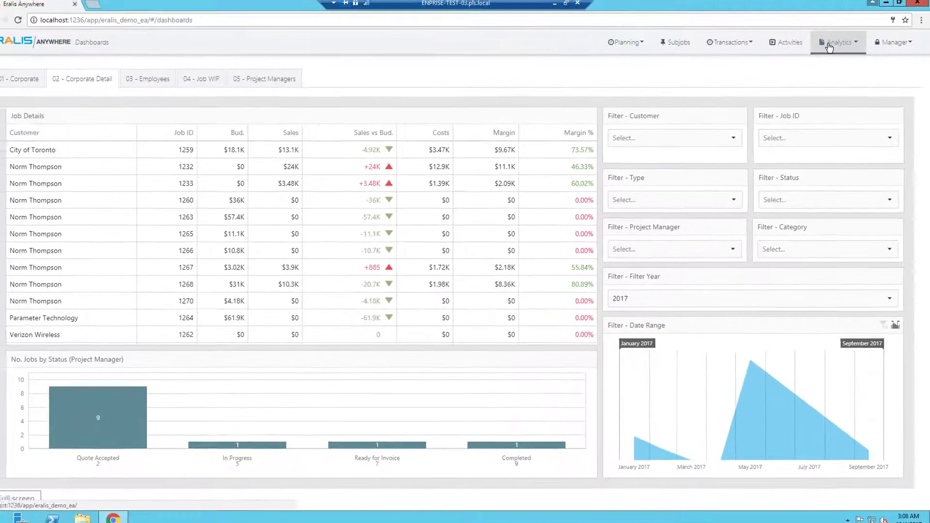
Open the 04 - Job WIP dashboard from the Dashboard Manager in the designer
{"action": "left_click", "coordinate": [831, 45]}
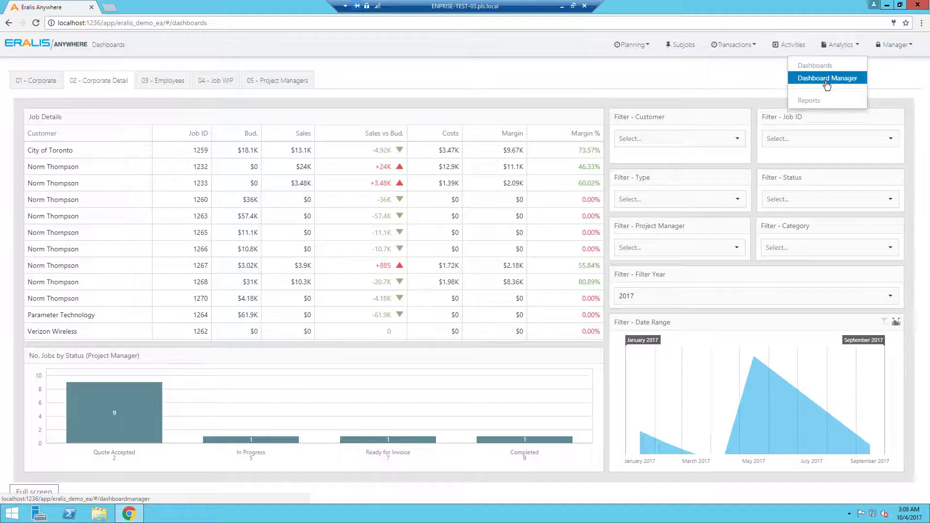
{"action": "left_click", "coordinate": [827, 80]}
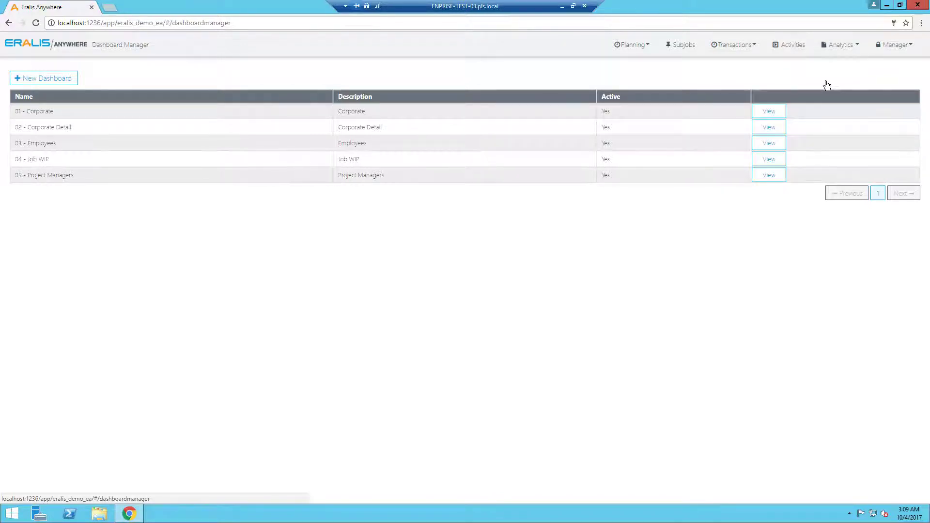
{"action": "left_click", "coordinate": [770, 161]}
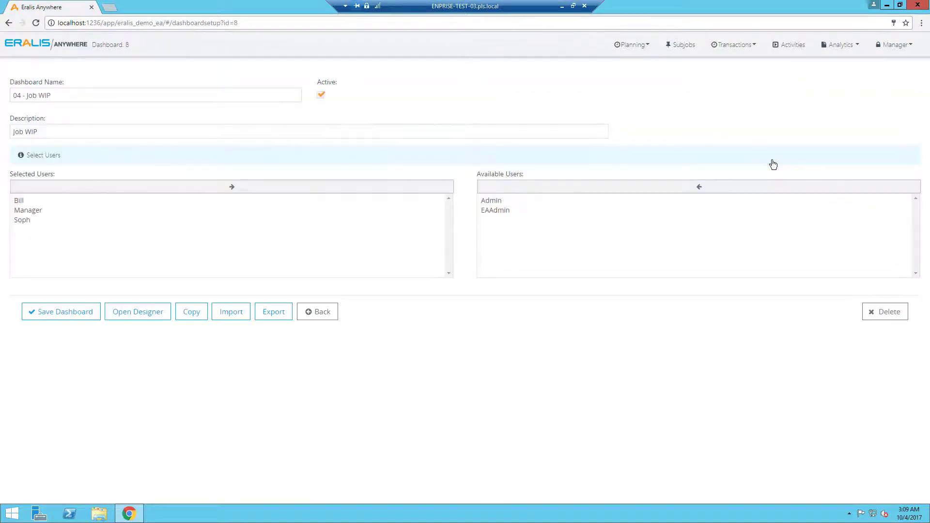
{"action": "left_click", "coordinate": [132, 315]}
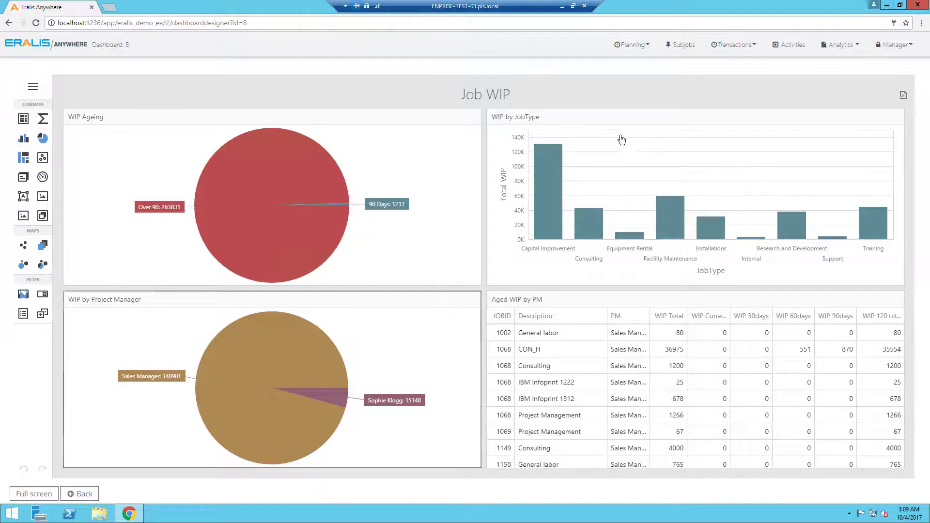
Examine the WIP by JobType chart's data bindings, data source and filtering settings, and display options
{"action": "left_click", "coordinate": [670, 125]}
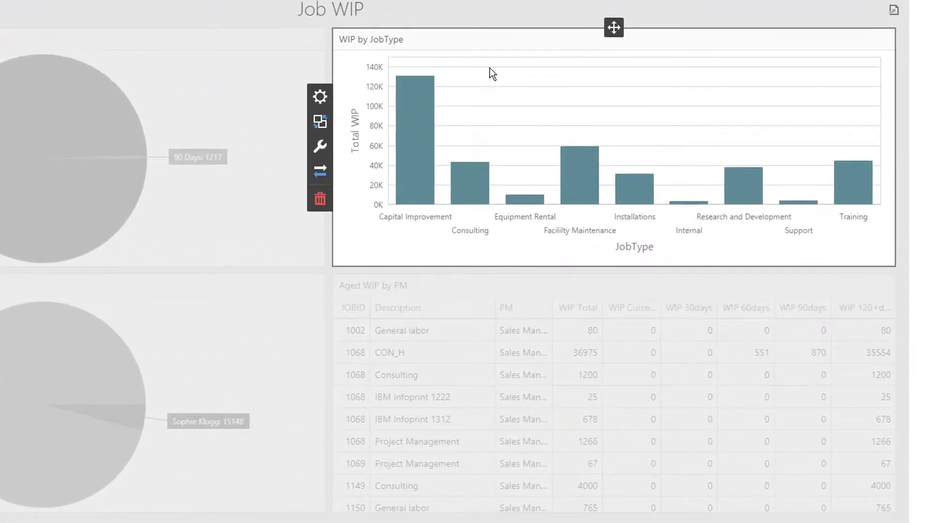
{"action": "left_click", "coordinate": [319, 96]}
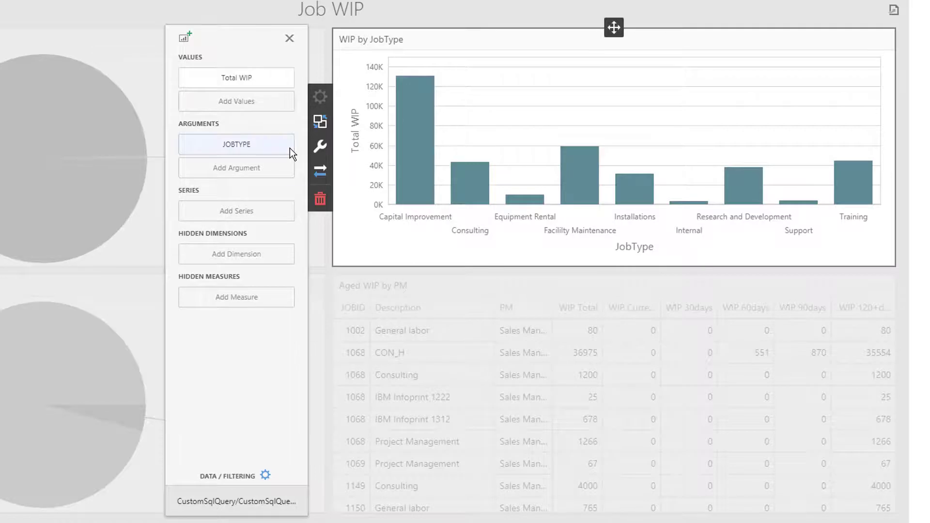
{"action": "left_click", "coordinate": [243, 477]}
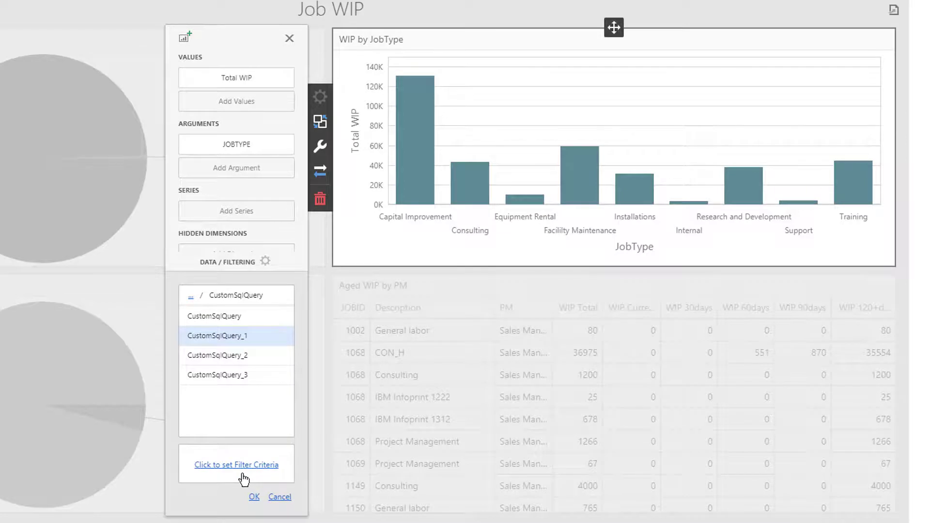
{"action": "left_click", "coordinate": [323, 144]}
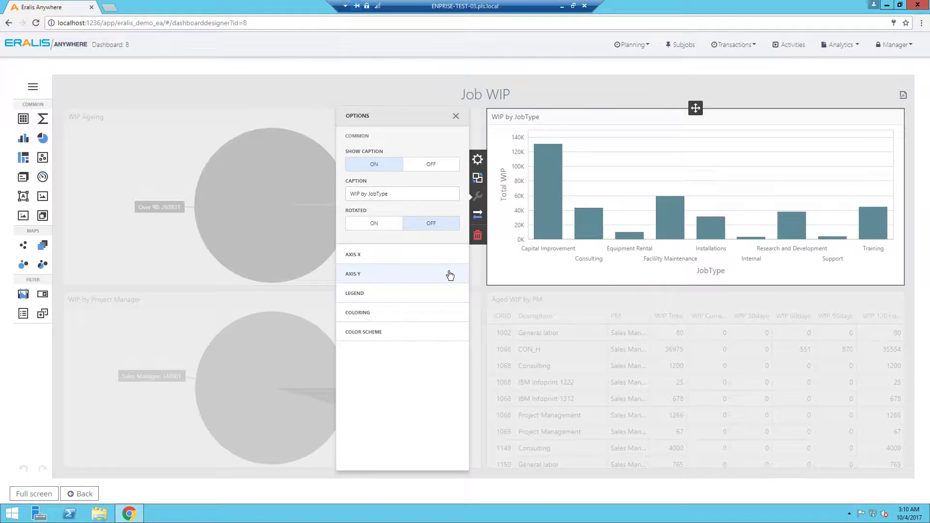
{"action": "left_click", "coordinate": [610, 101]}
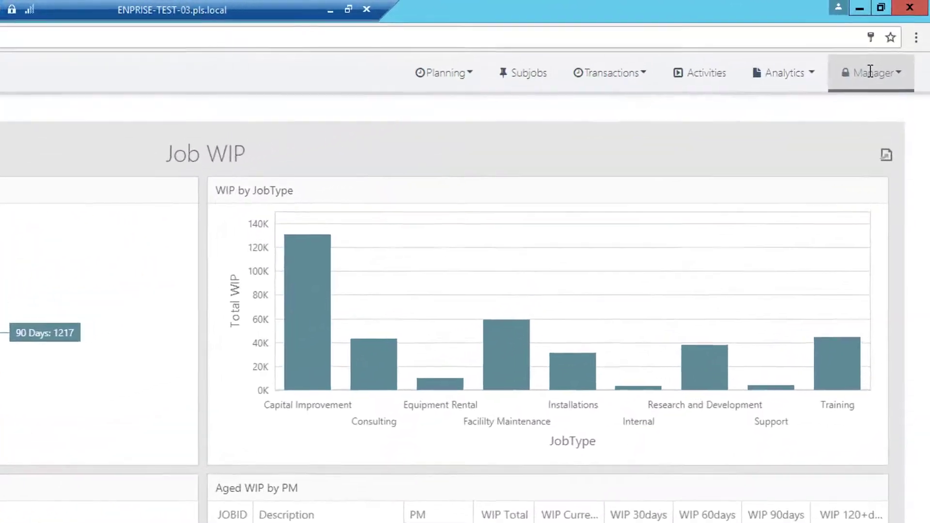
Open the second listed user's profile from the user list and examine the role and permissions, including Dashboards and Plan Boards
{"action": "left_click", "coordinate": [871, 73]}
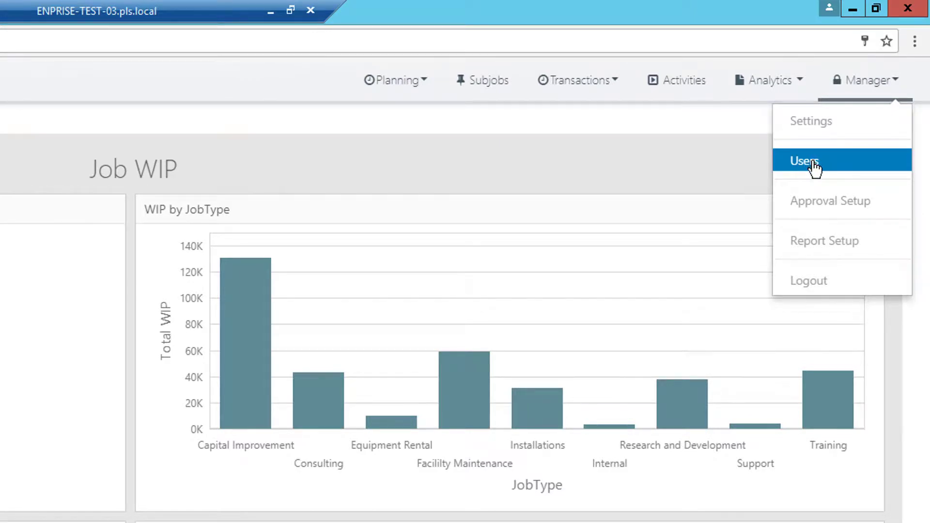
{"action": "left_click", "coordinate": [816, 165]}
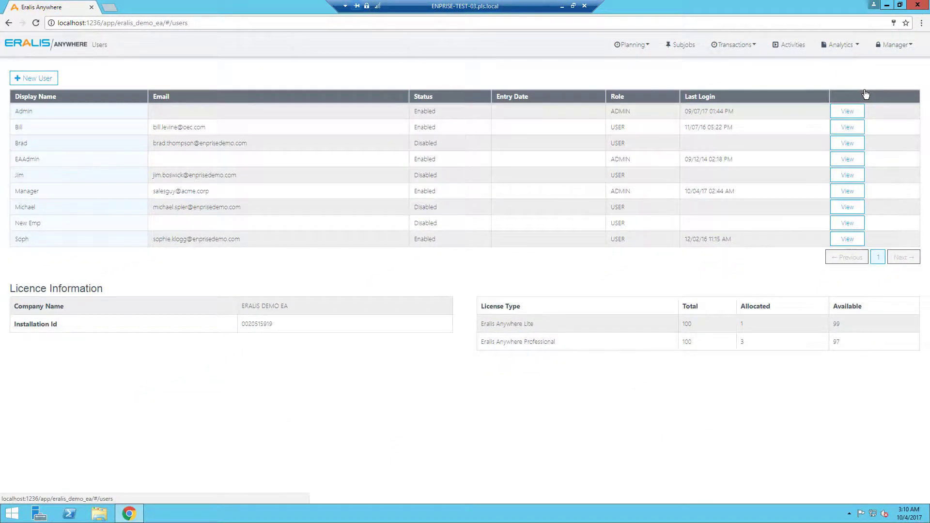
{"action": "left_click", "coordinate": [843, 129]}
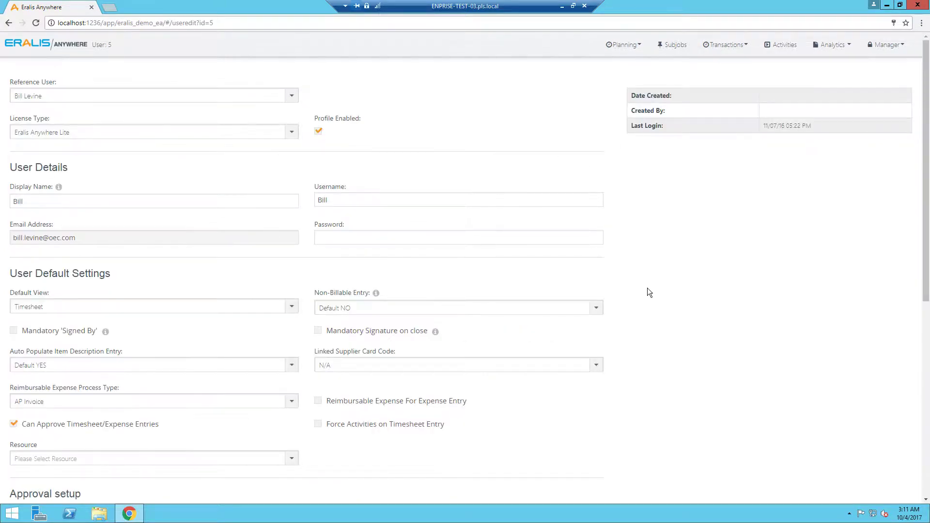
{"action": "scroll", "coordinate": [648, 288], "scroll_direction": "down", "scroll_amount": 7}
{"action": "scroll", "coordinate": [650, 292], "scroll_direction": "down", "scroll_amount": 1}
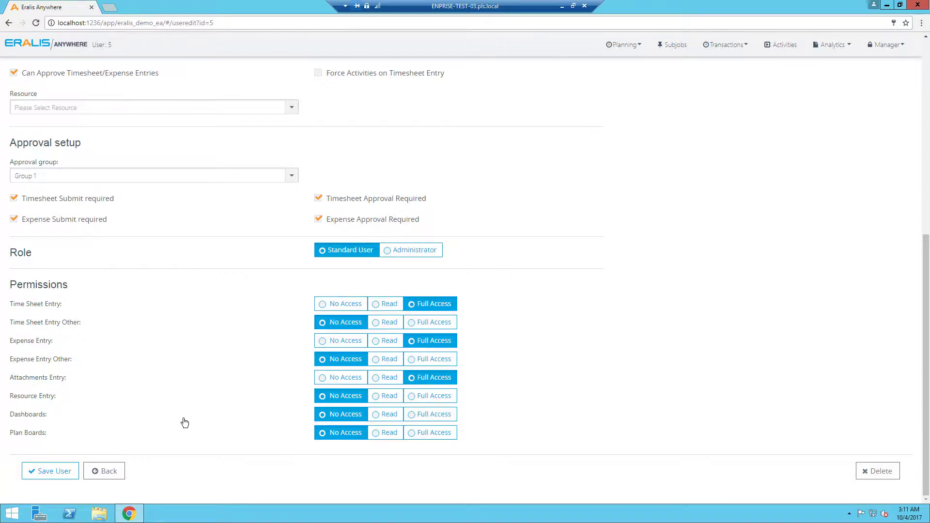
Open the planning calendar
{"action": "left_click", "coordinate": [624, 47]}
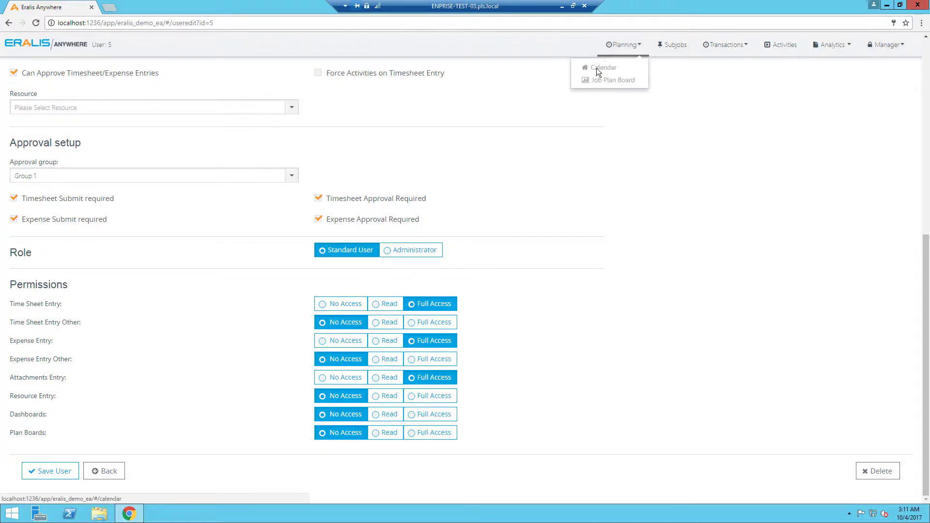
{"action": "left_click", "coordinate": [612, 65]}
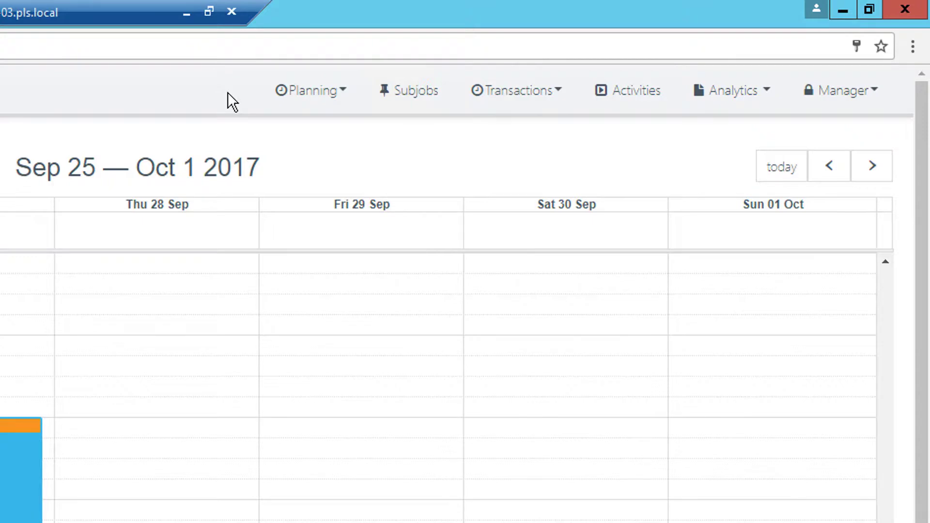
{"action": "left_click", "coordinate": [744, 98]}
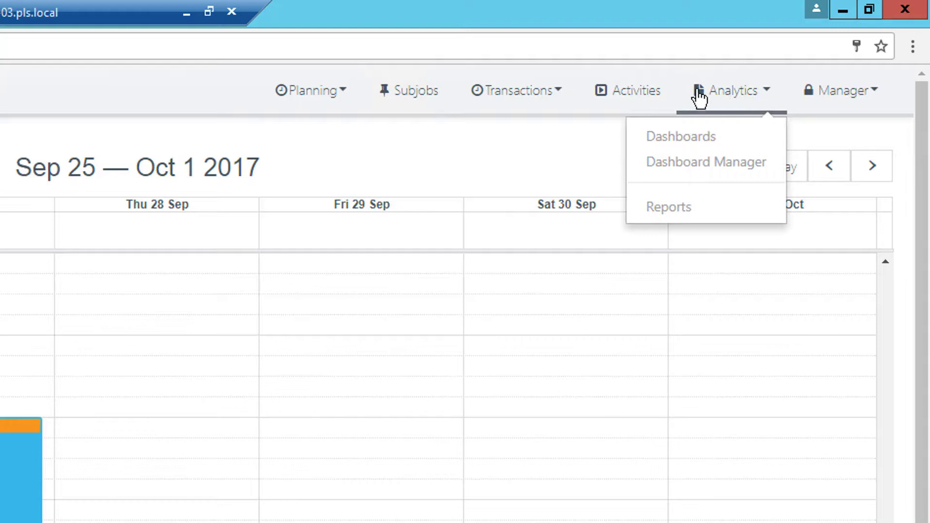
{"action": "left_click", "coordinate": [316, 97]}
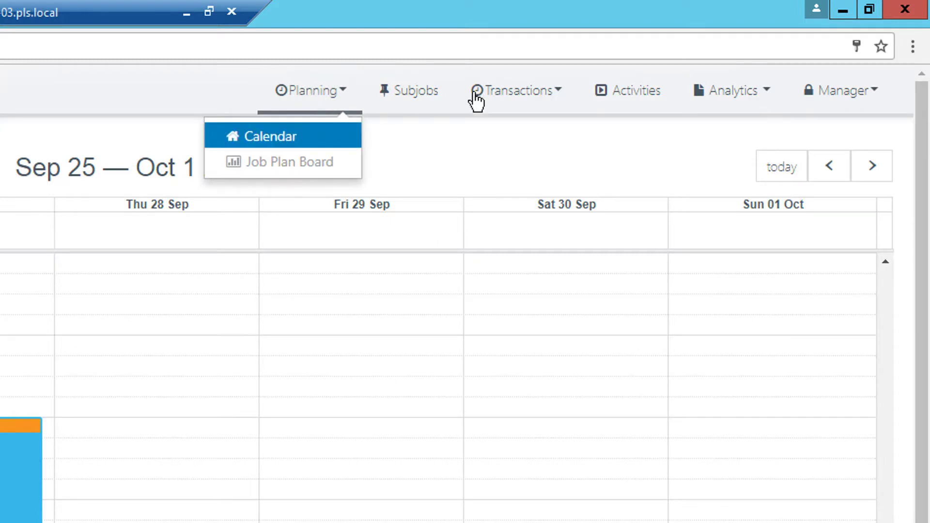
{"action": "left_click", "coordinate": [538, 102]}
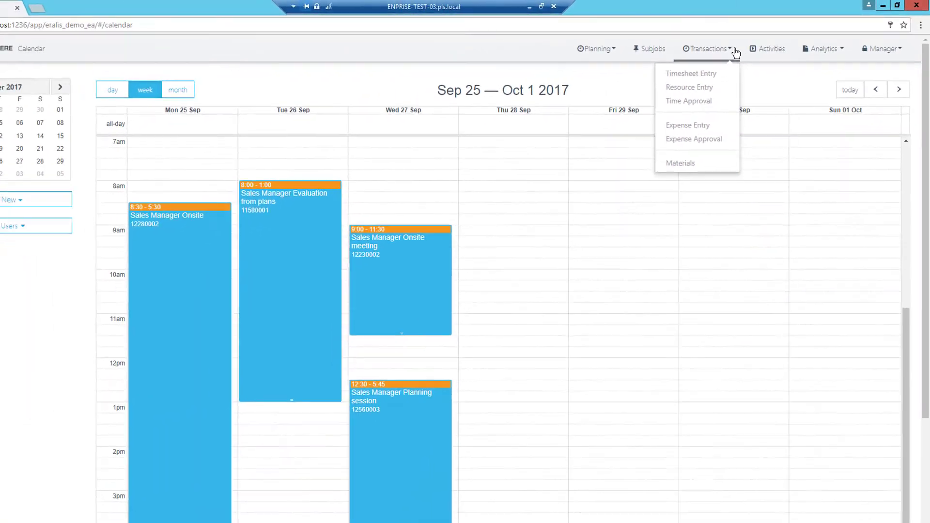
{"action": "left_click", "coordinate": [830, 50]}
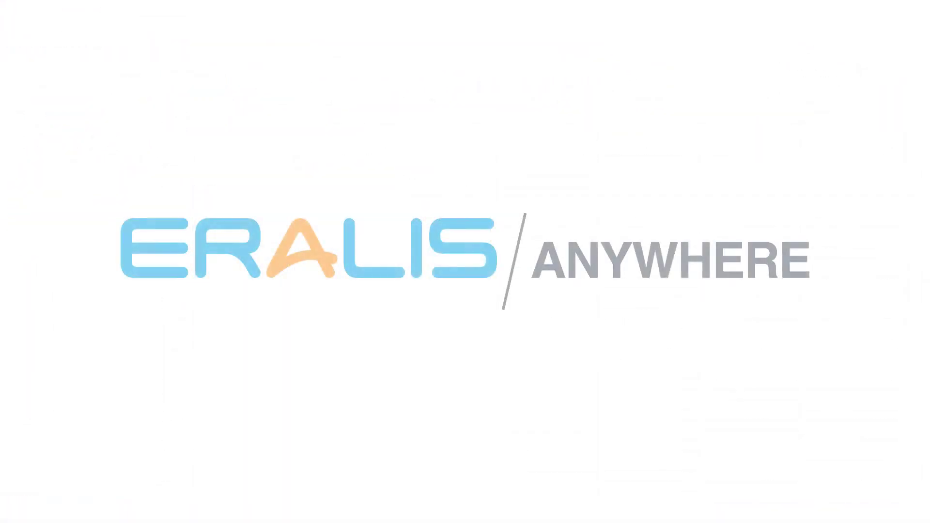